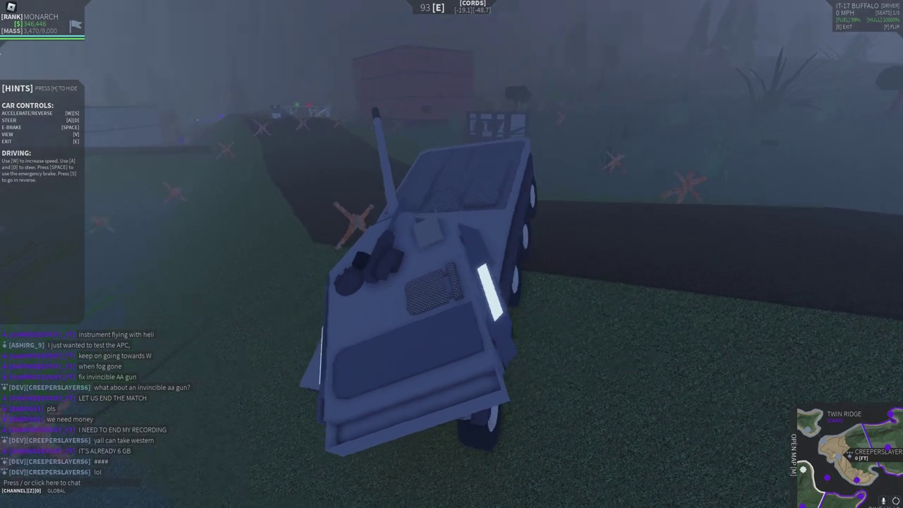
# Drive the Buffalo forward across the foggy field, then hop out and re-enter as gunner.
pyautogui.press('w')
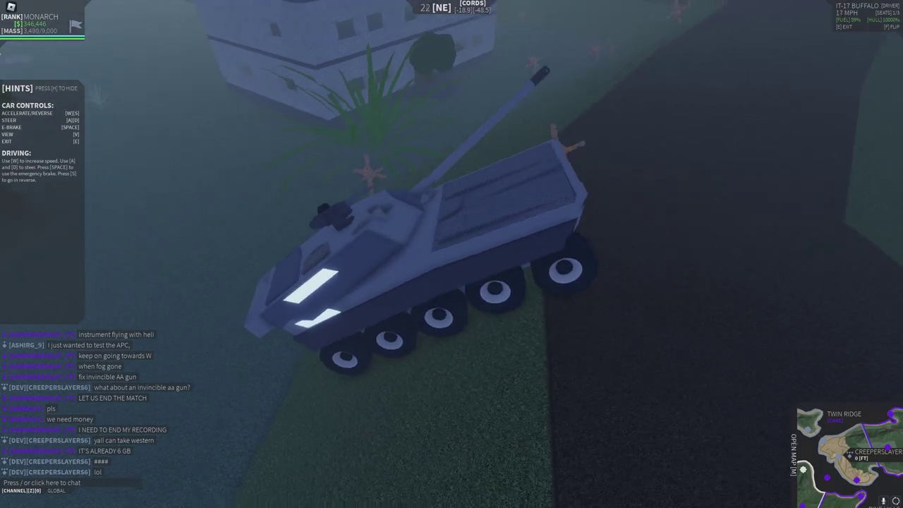
pyautogui.press('e')
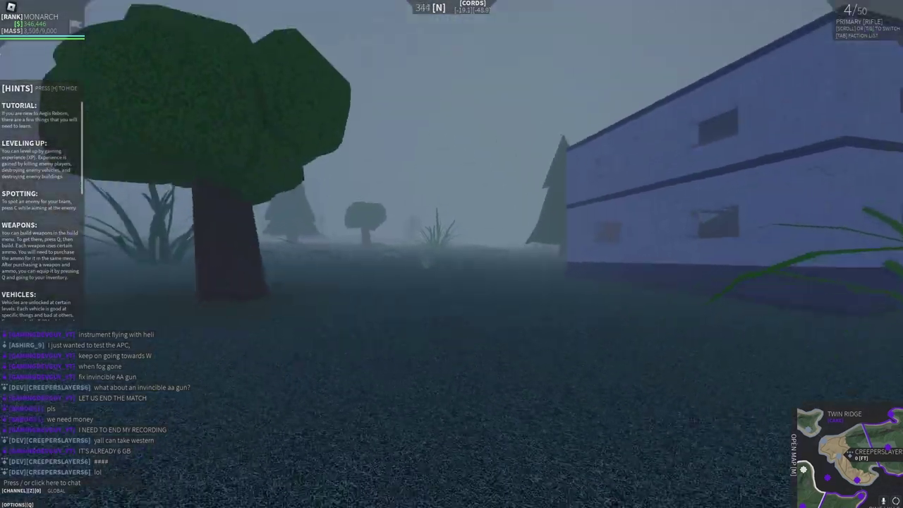
pyautogui.press('g')
pyautogui.press('e')
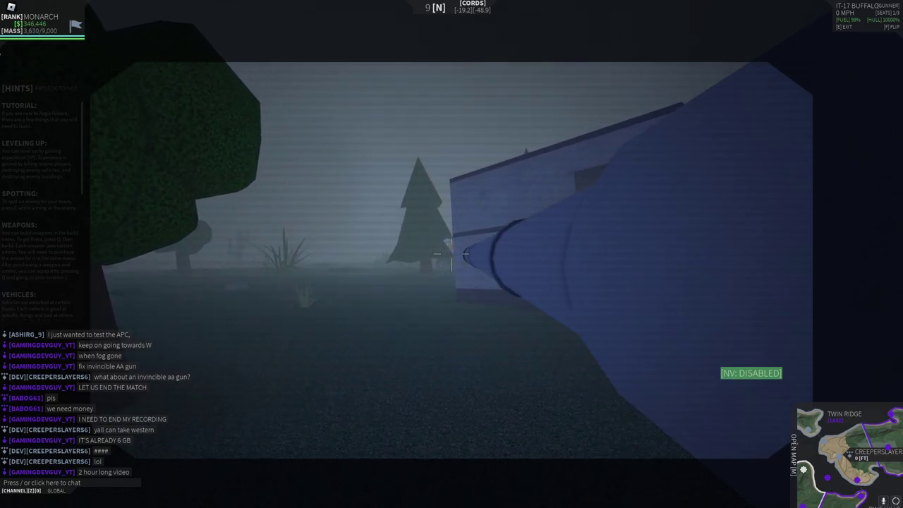
# Move from the gunner seat back to driver, drive while turning left, then exit.
pyautogui.press('e')
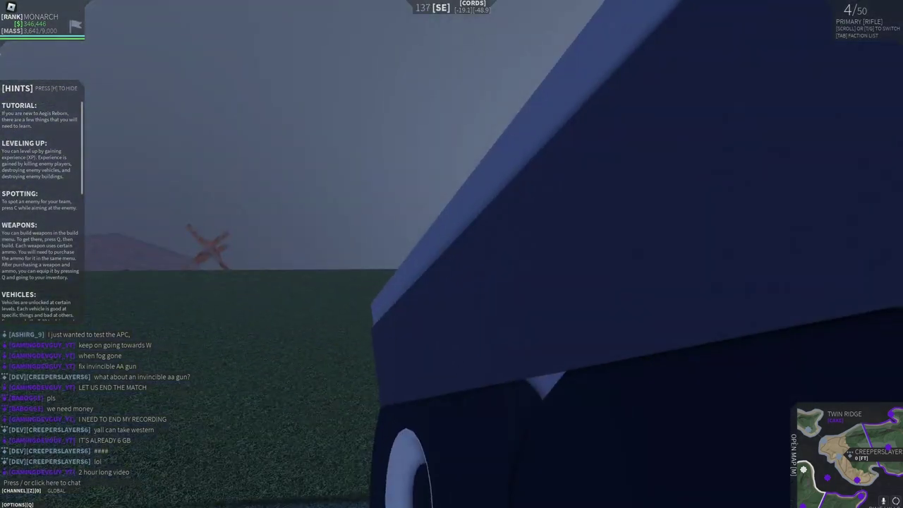
pyautogui.press('e')
pyautogui.press('w')
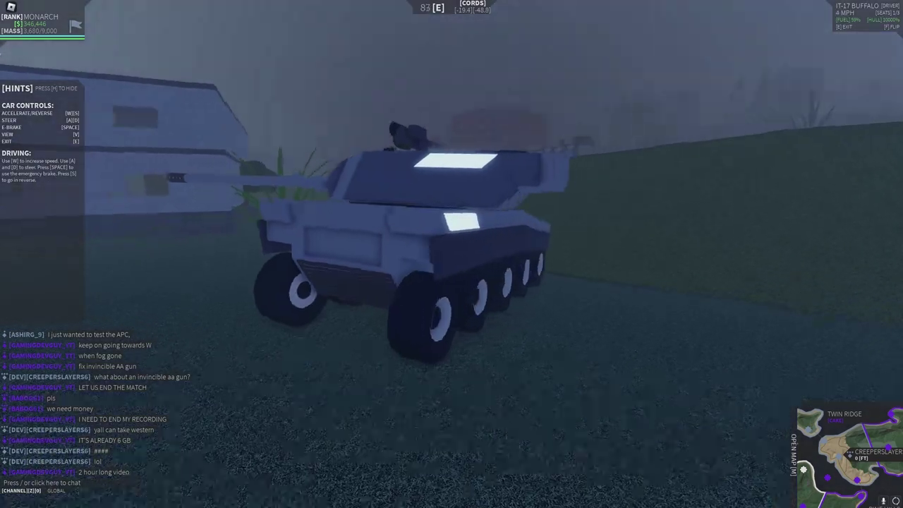
pyautogui.press('a')
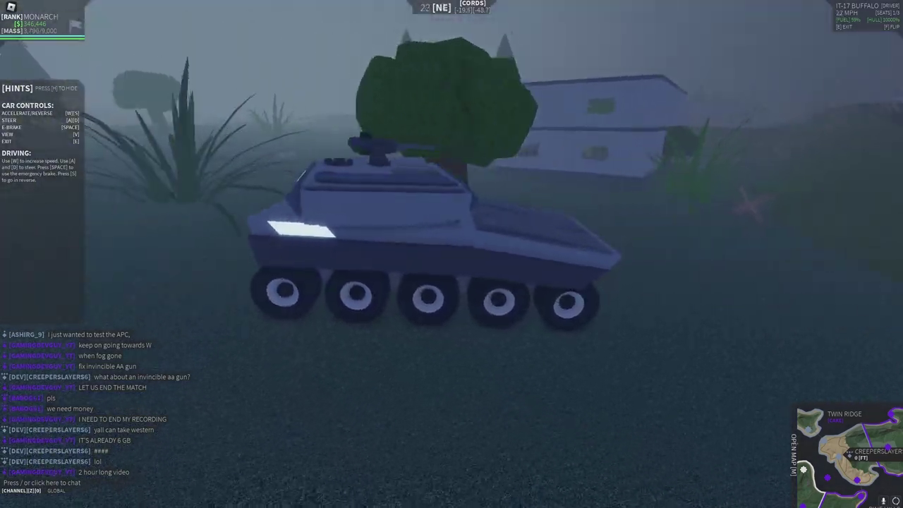
pyautogui.press('a')
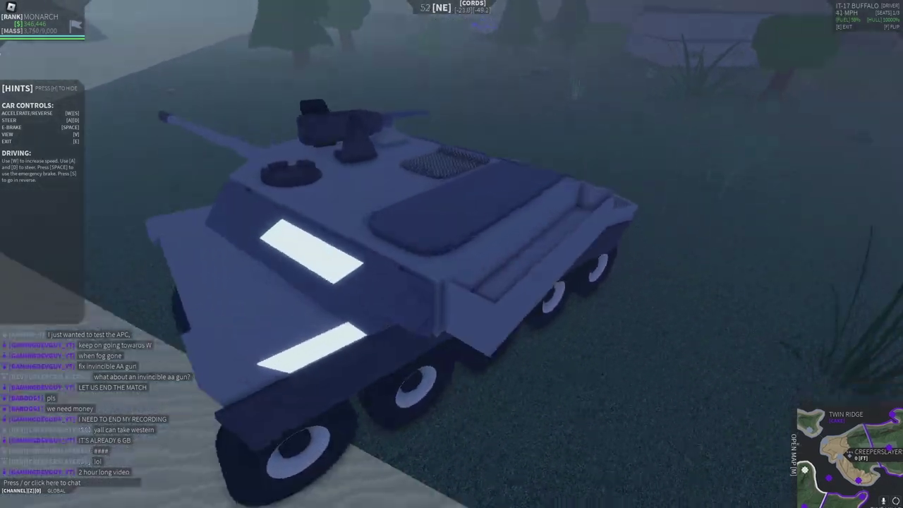
pyautogui.press('e')
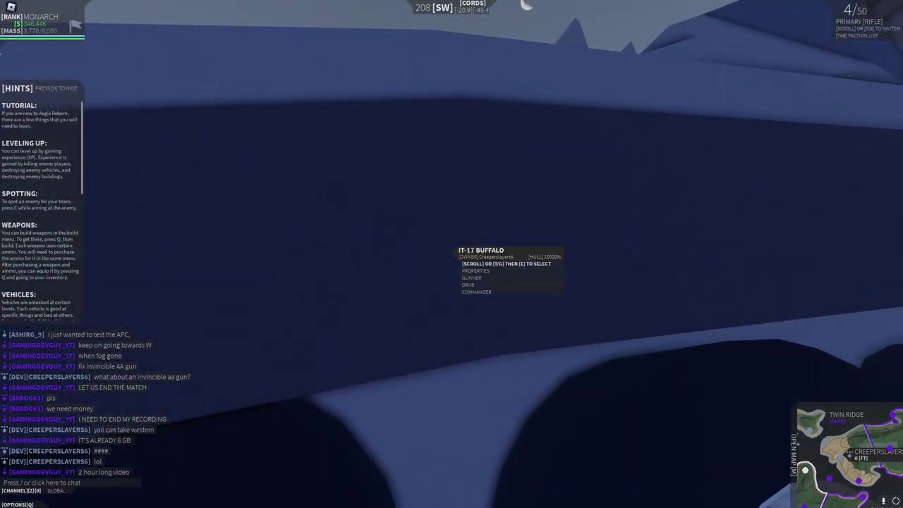
# Destroy the AVT-18 with three gunner-seat shots, send a chat message, and exit.
pyautogui.press('e')
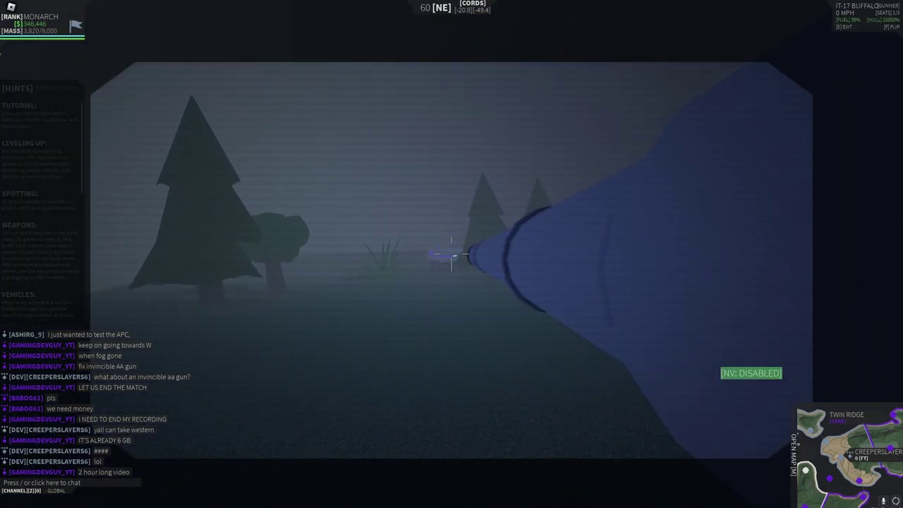
pyautogui.click(452, 254)
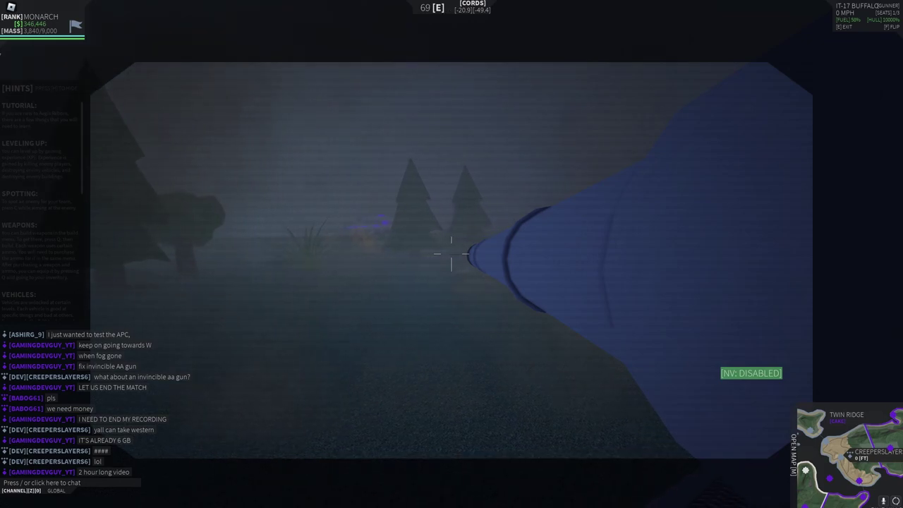
pyautogui.click(451, 254)
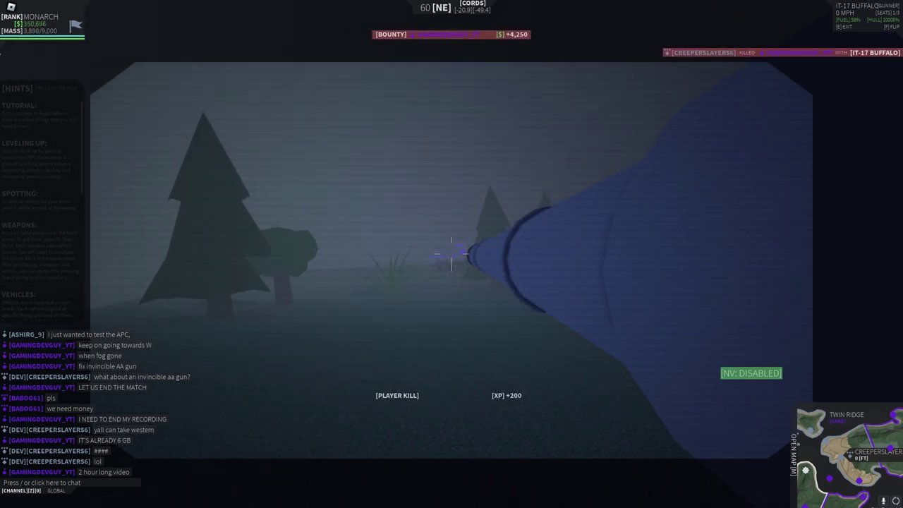
pyautogui.click(452, 253)
pyautogui.write('ill stop')
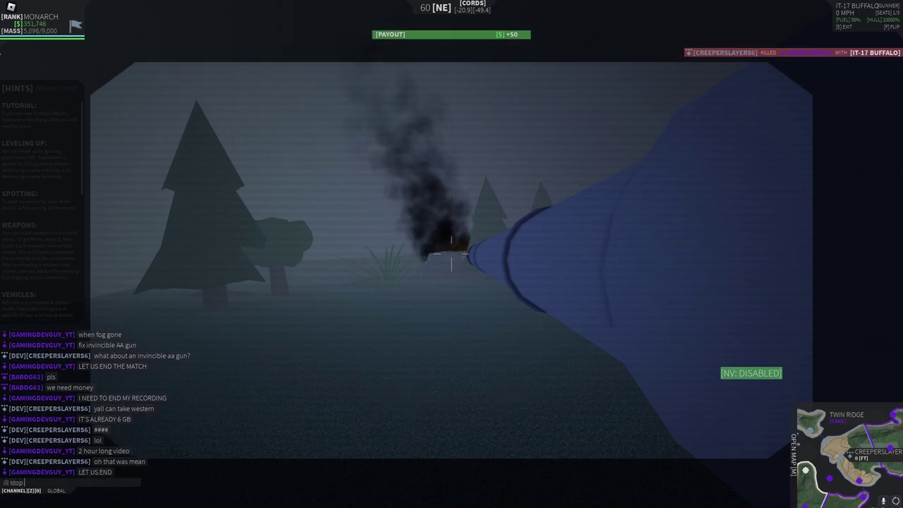
pyautogui.write('capping territories')
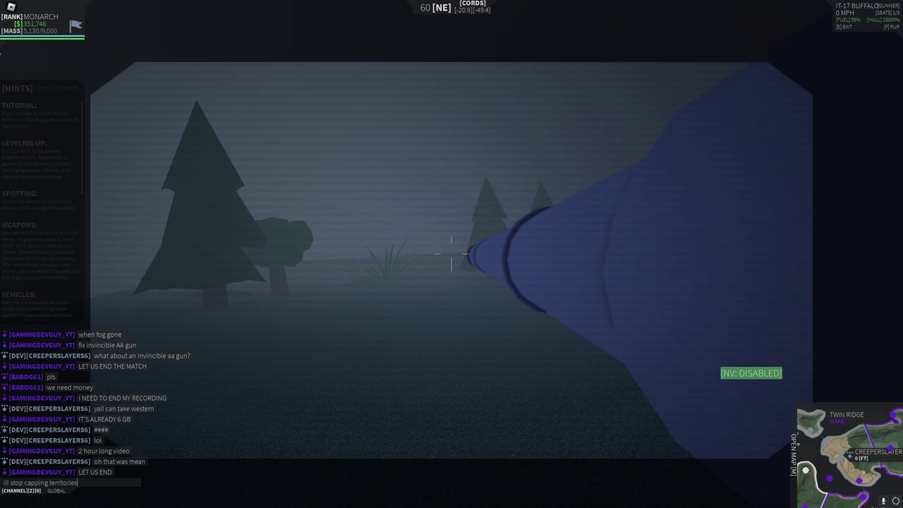
pyautogui.press('Return')
pyautogui.press('e')
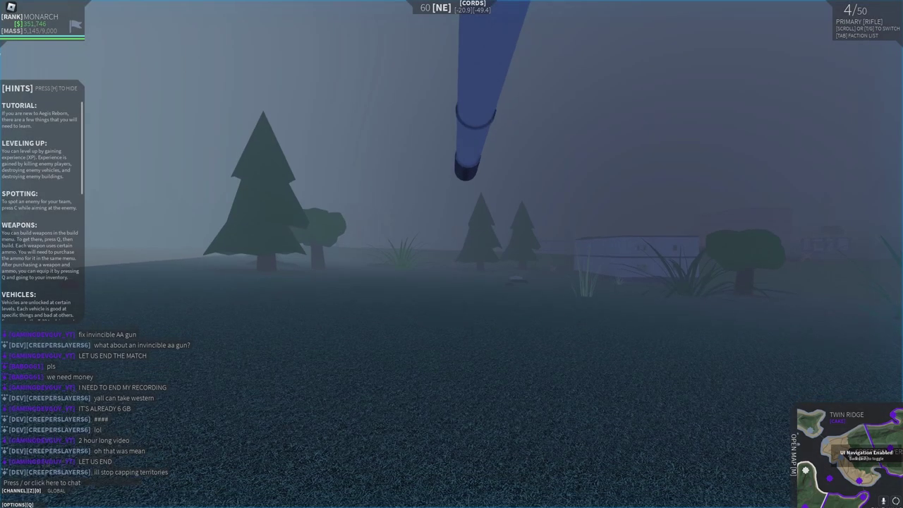